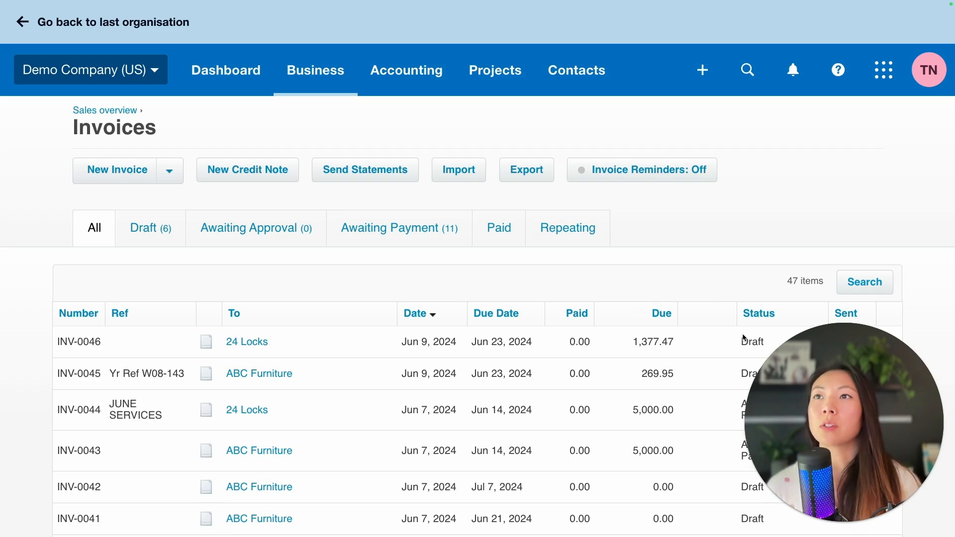
# - Open the online payments settings from the business area
pyautogui.click(314, 84)
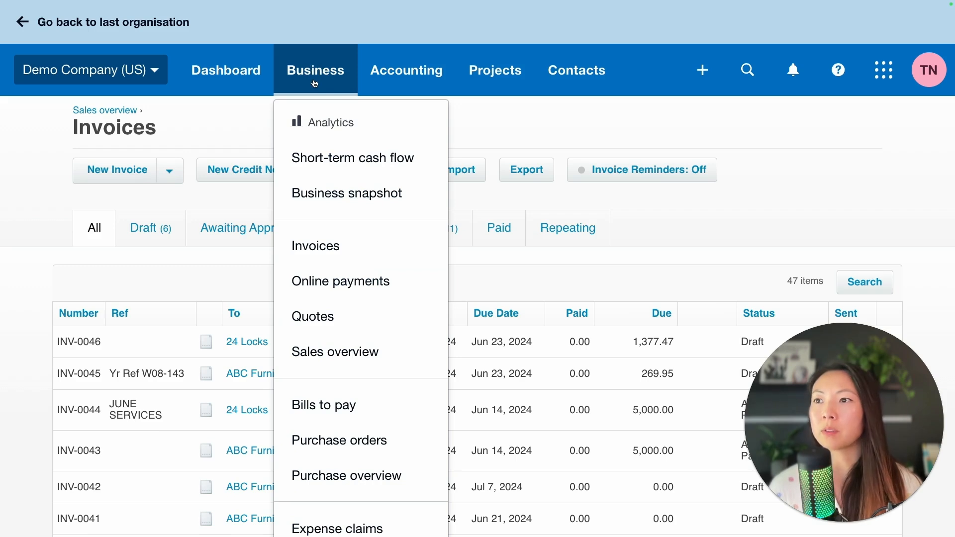
pyautogui.click(415, 286)
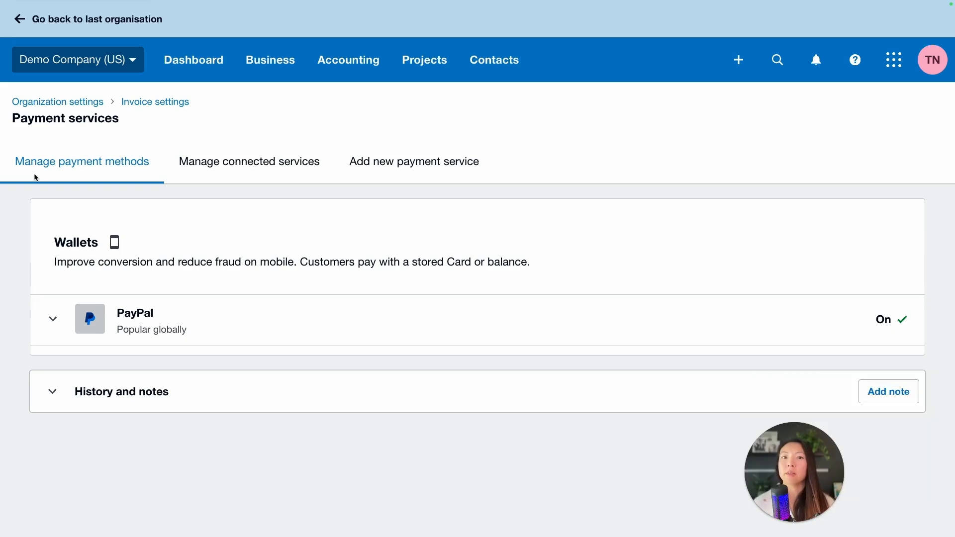
pyautogui.moveTo(24, 173); pyautogui.dragTo(170, 173)
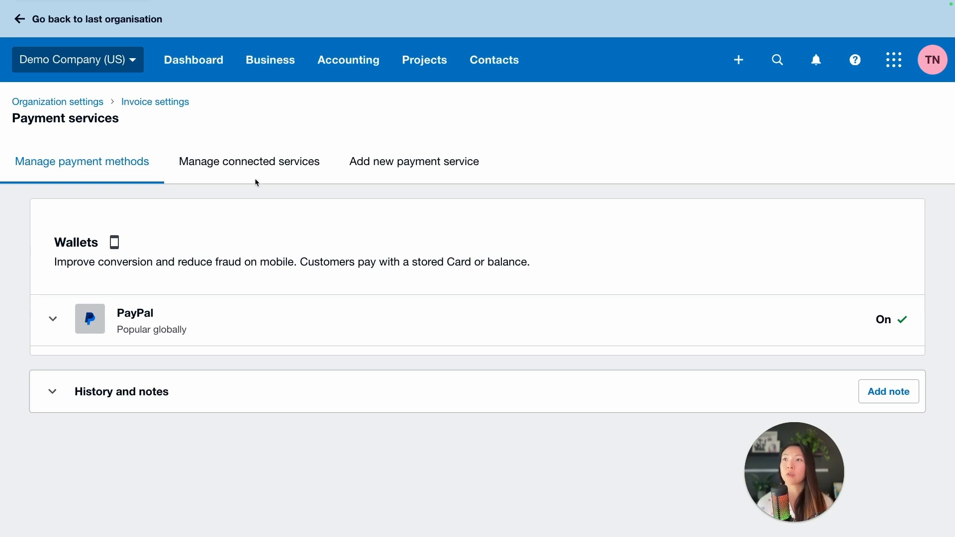
pyautogui.moveTo(183, 175); pyautogui.dragTo(303, 177)
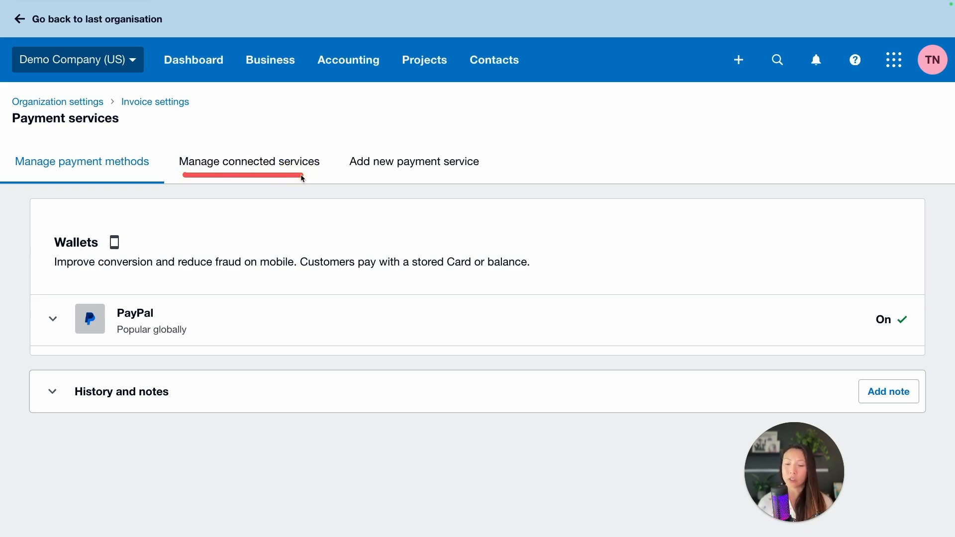
# - Review the connected payment services and the edit options offered for the PayPal account
pyautogui.click(238, 162)
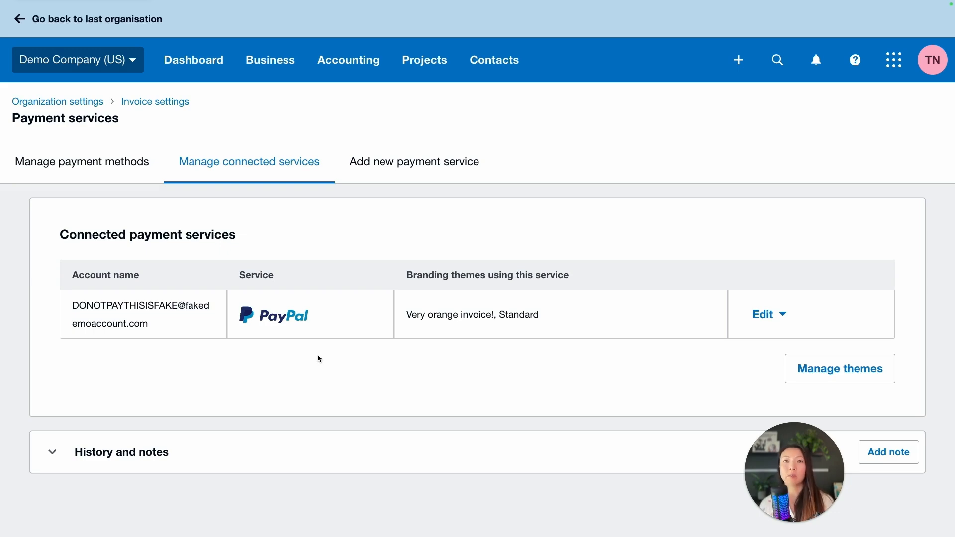
pyautogui.click(775, 317)
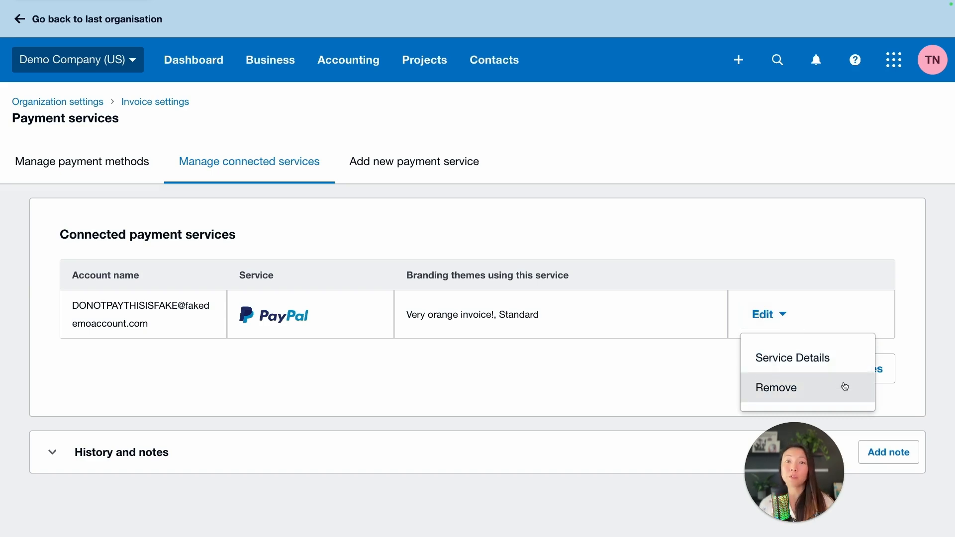
pyautogui.click(692, 374)
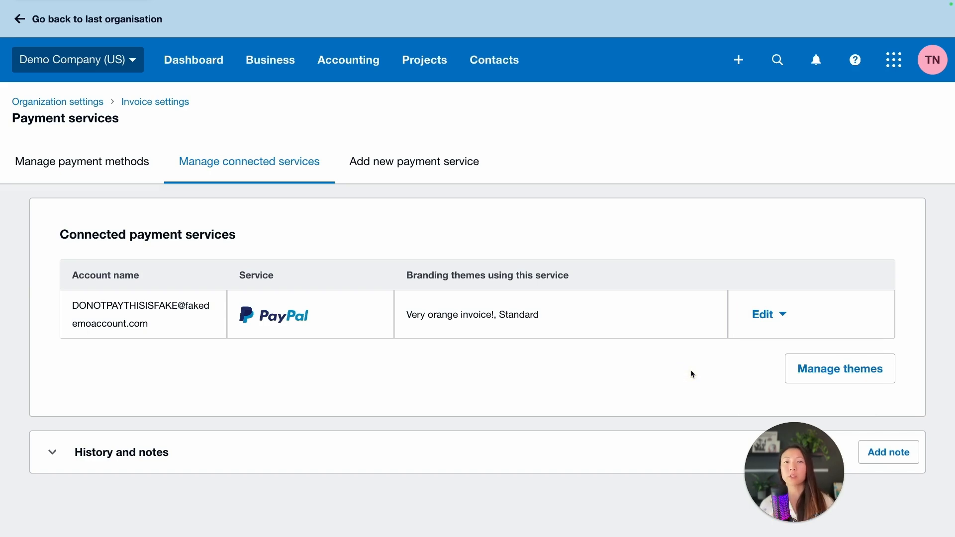
# - Try setting the PayPal service of the Standard branding theme to None
pyautogui.click(846, 376)
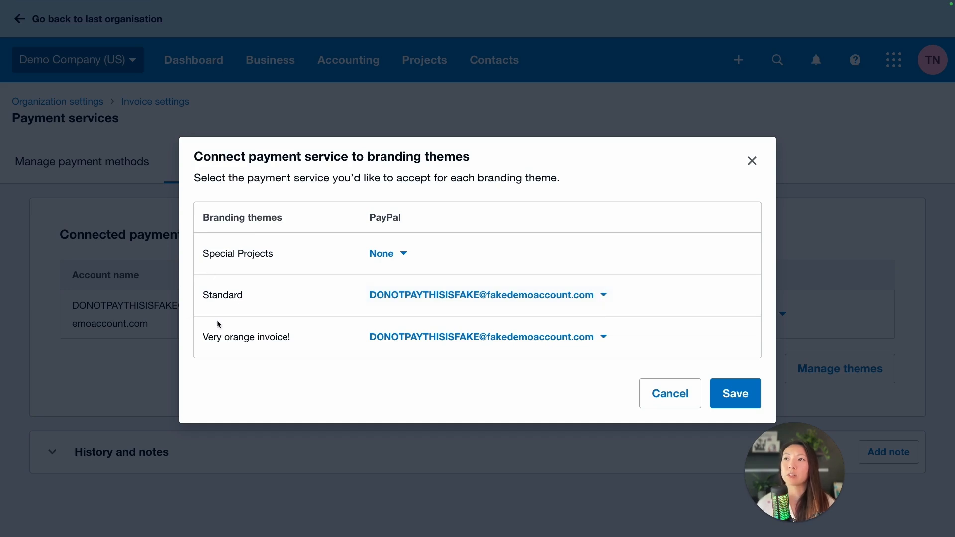
pyautogui.click(598, 298)
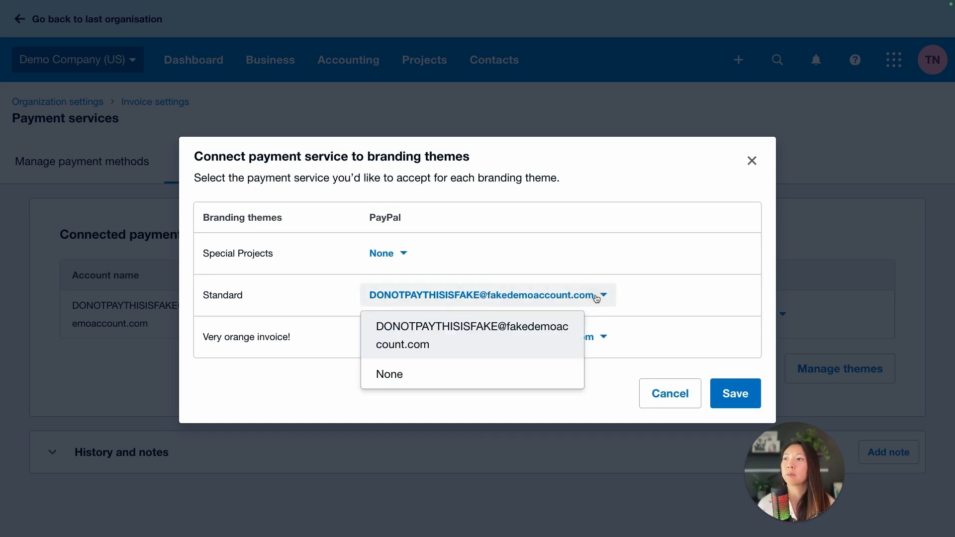
pyautogui.click(511, 375)
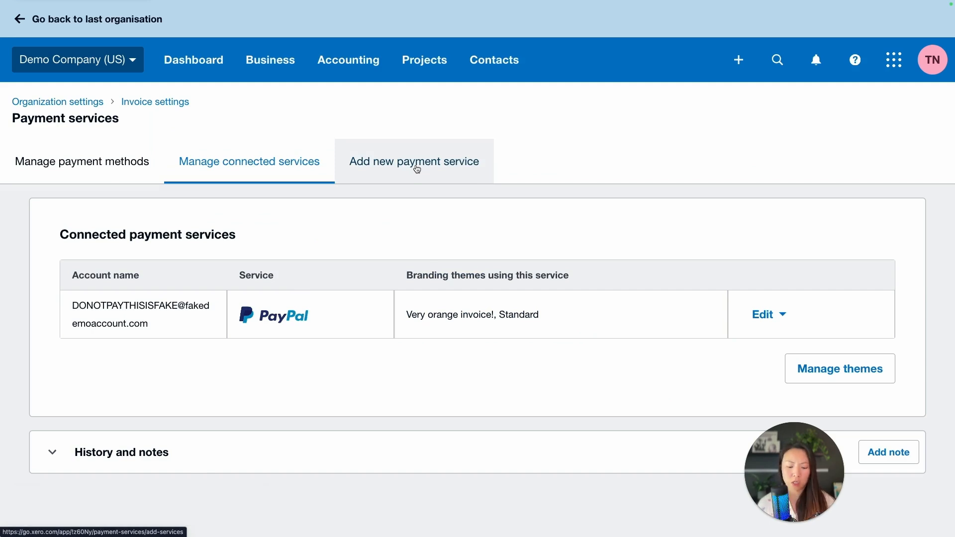
# - Open the options for adding a new payment service and review the available providers
pyautogui.moveTo(356, 175); pyautogui.dragTo(486, 178)
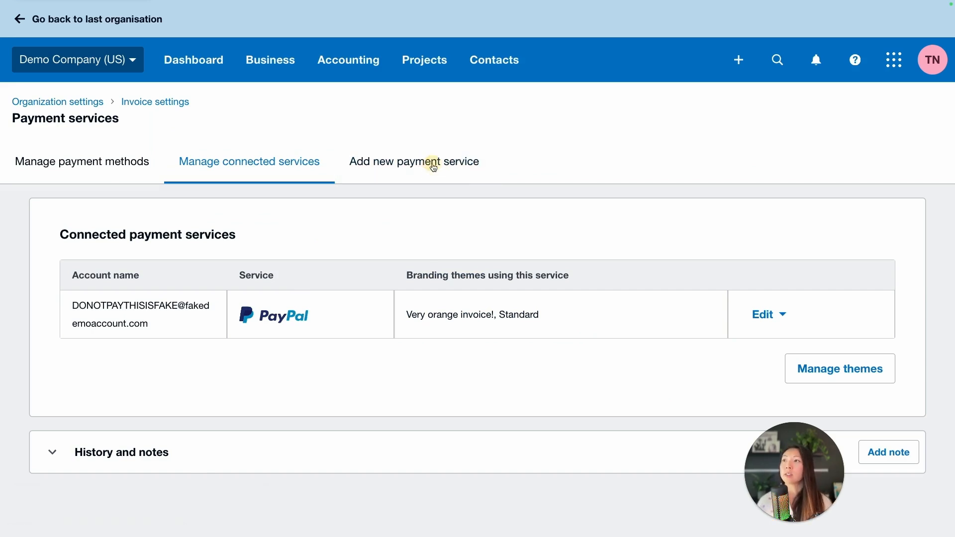
pyautogui.click(401, 164)
pyautogui.scroll(-2, 267, 225)
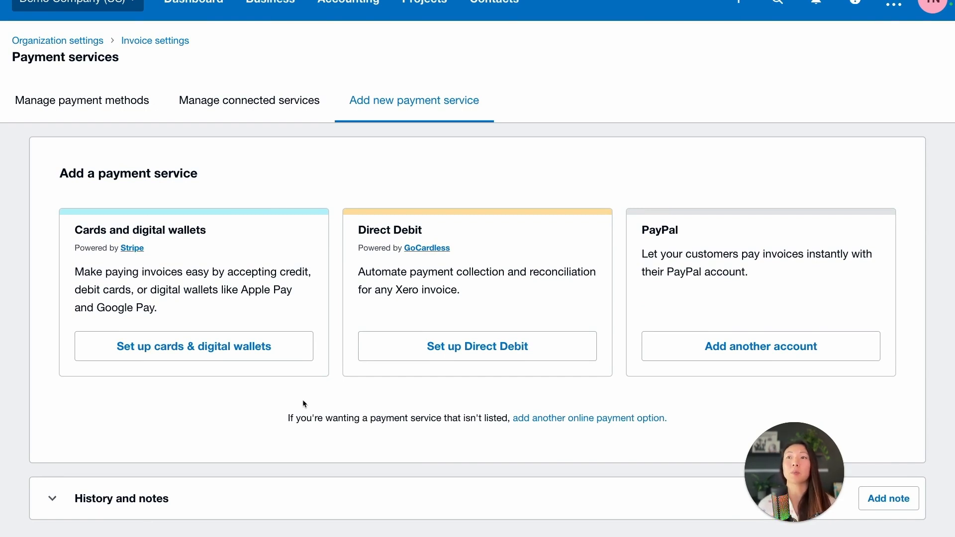
pyautogui.press('super+plus')
pyautogui.press('super+minus')
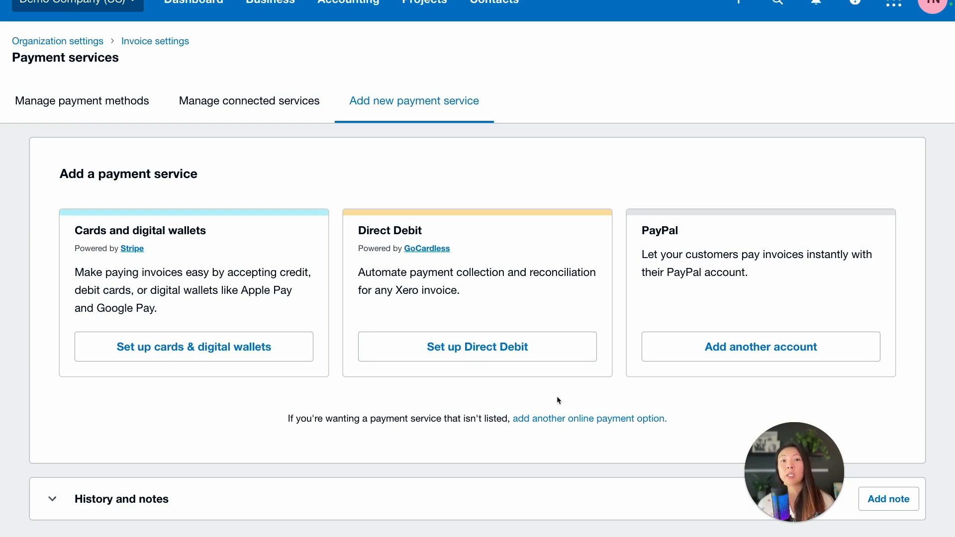
# - Start another online payment option of the Custom Payment URL type
pyautogui.click(589, 419)
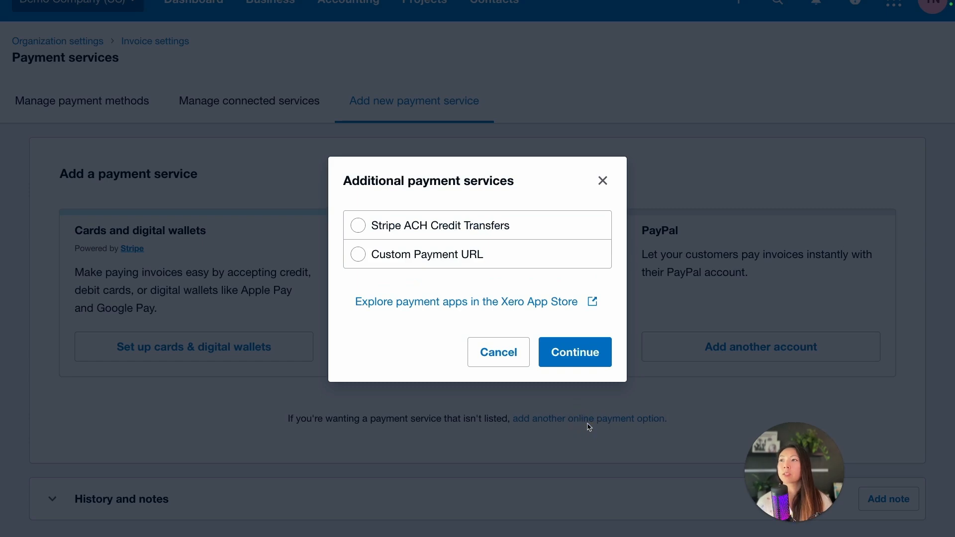
pyautogui.click(357, 255)
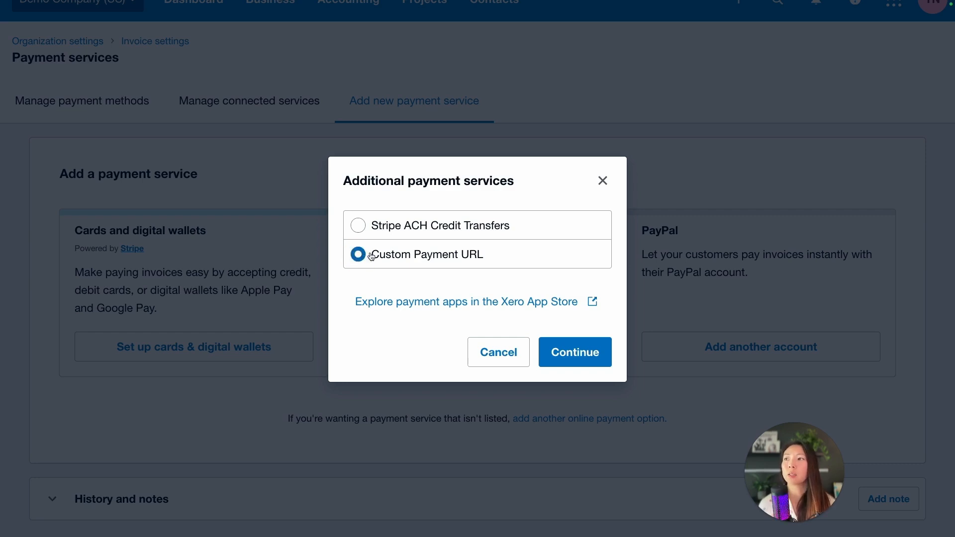
pyautogui.click(581, 362)
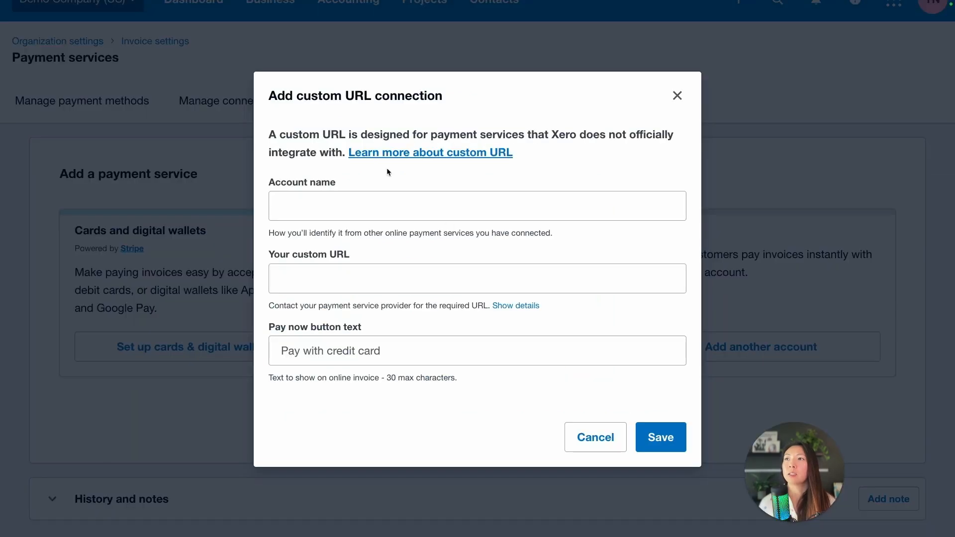
# - Enter "Other payment processor" as the account name of the custom URL connection
pyautogui.click(409, 204)
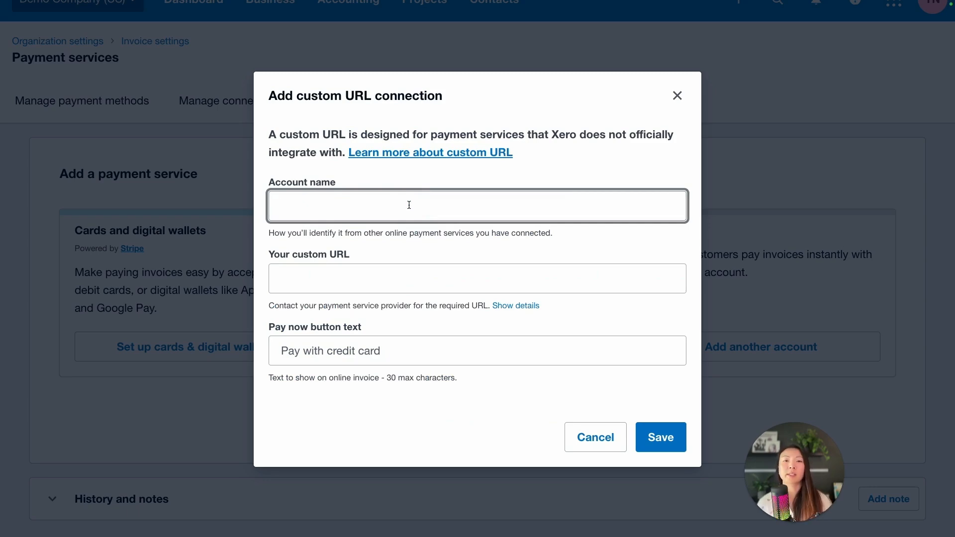
pyautogui.write('OTher')
pyautogui.press('BackSpace')
pyautogui.press('BackSpace')
pyautogui.press('BackSpace')
pyautogui.press('BackSpace')
pyautogui.write('t')
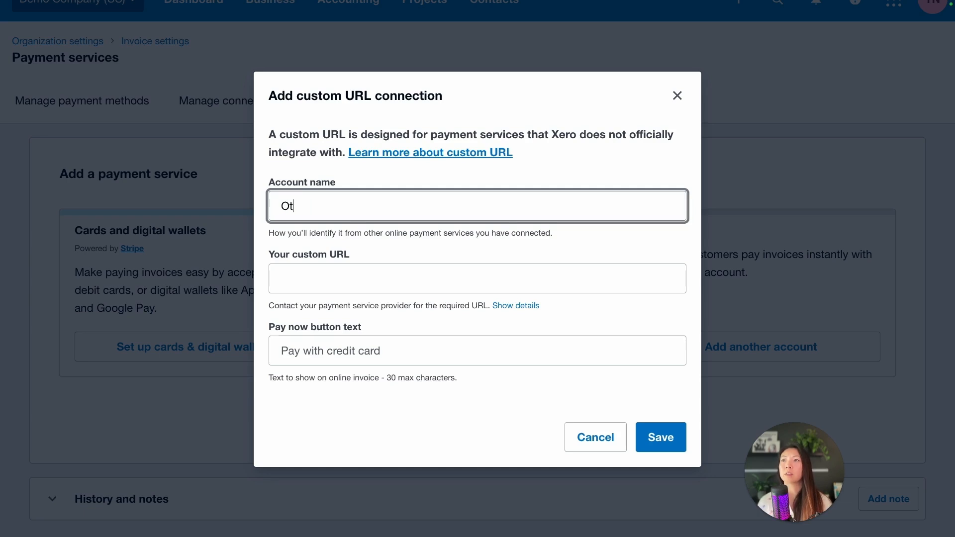
pyautogui.write('her payment processor')
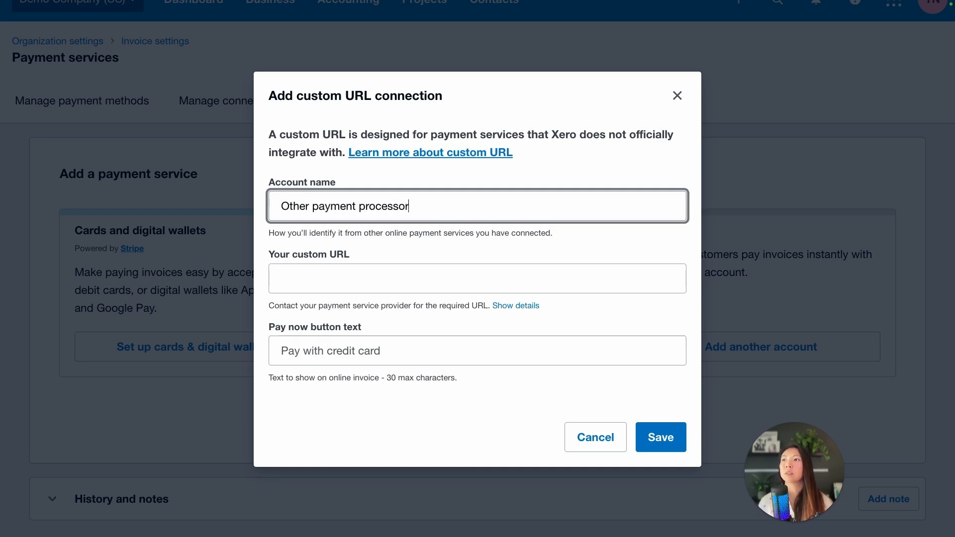
pyautogui.press('Tab')
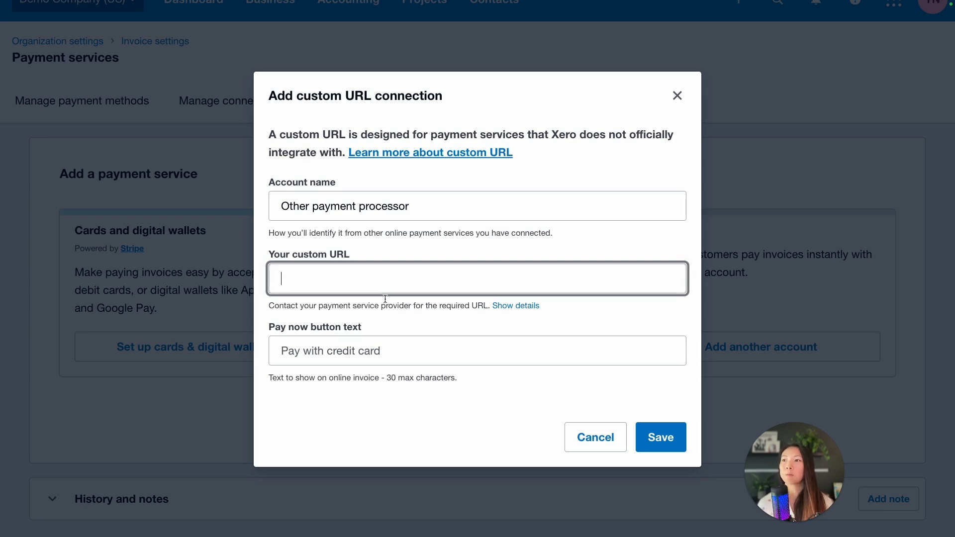
# - Set the pay now button text to "Pay with other payment processor"
pyautogui.click(406, 346)
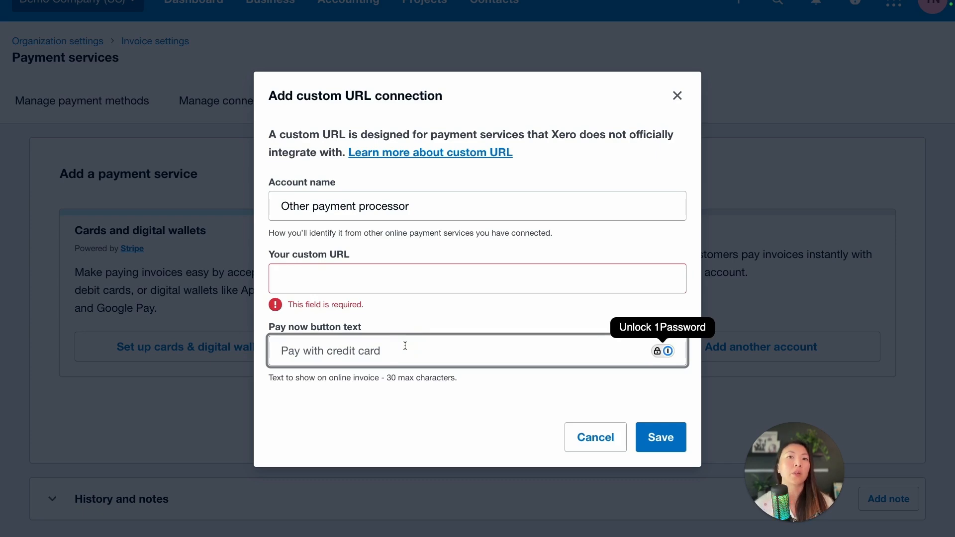
pyautogui.write('Pay w')
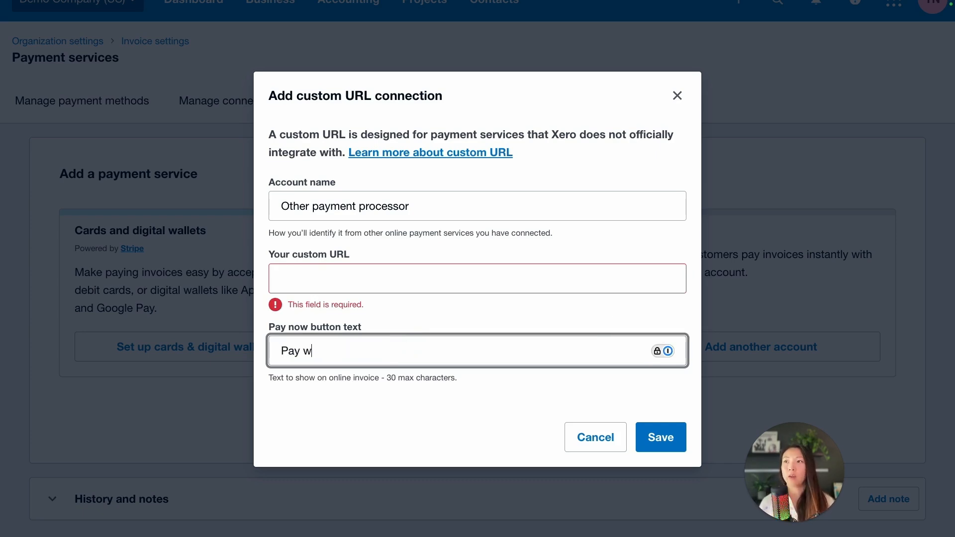
pyautogui.write('ith other payment p')
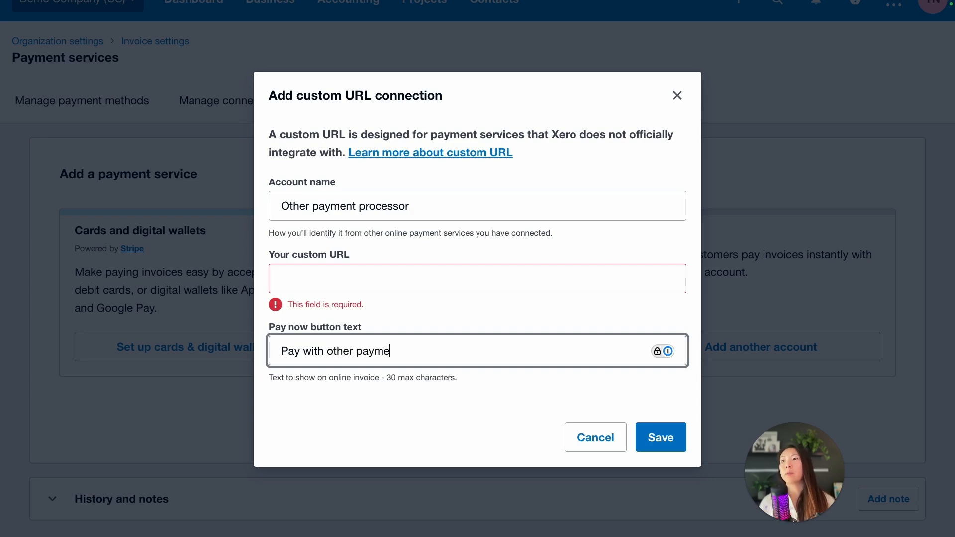
pyautogui.write('rocessor')
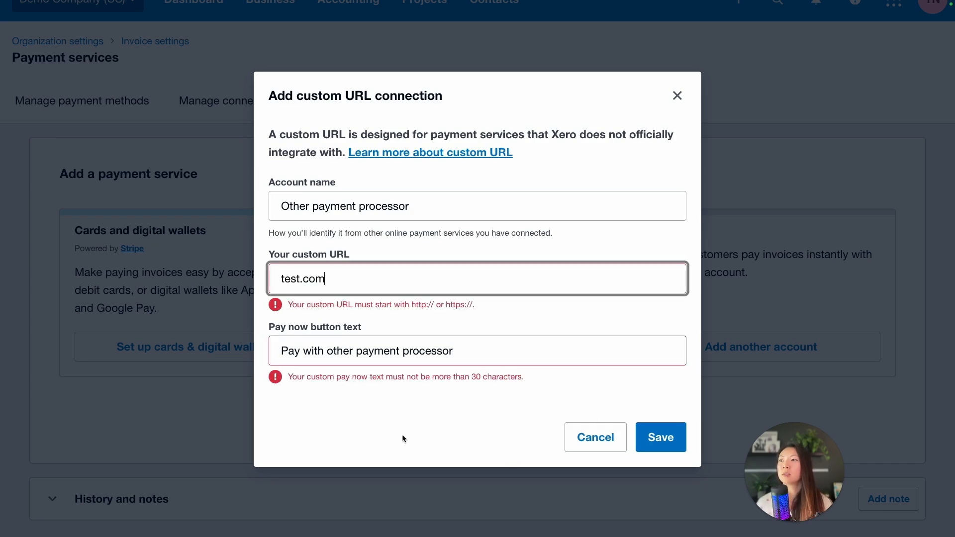
pyautogui.click(282, 278)
pyautogui.write('h')
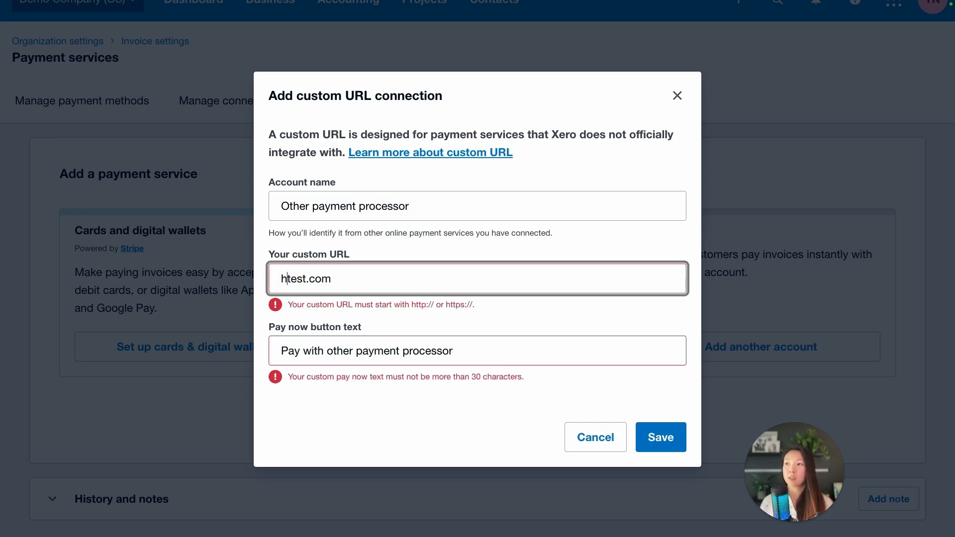
pyautogui.write('ttp://www.')
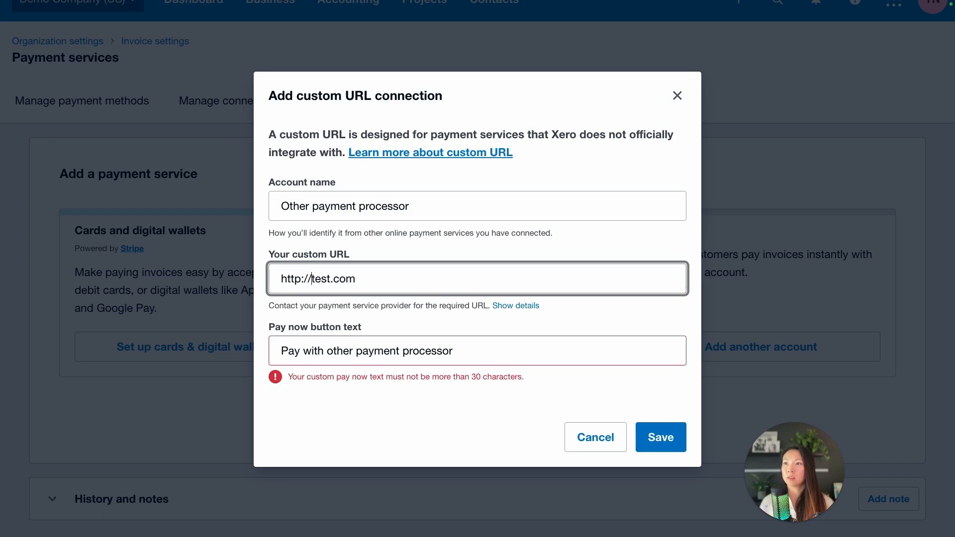
# - Set the pay now button text to "Pay now" and save the custom URL connection
pyautogui.press('Tab')
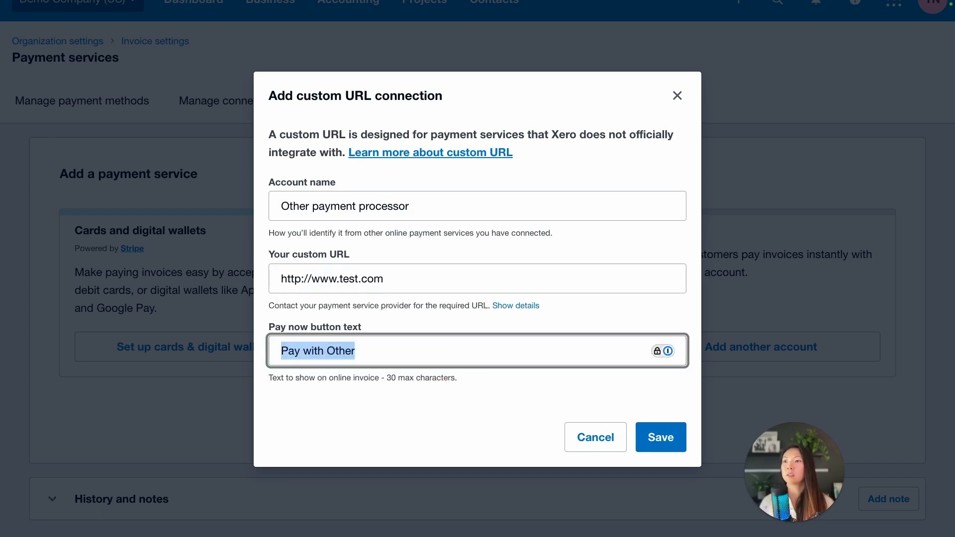
pyautogui.write('Pay now')
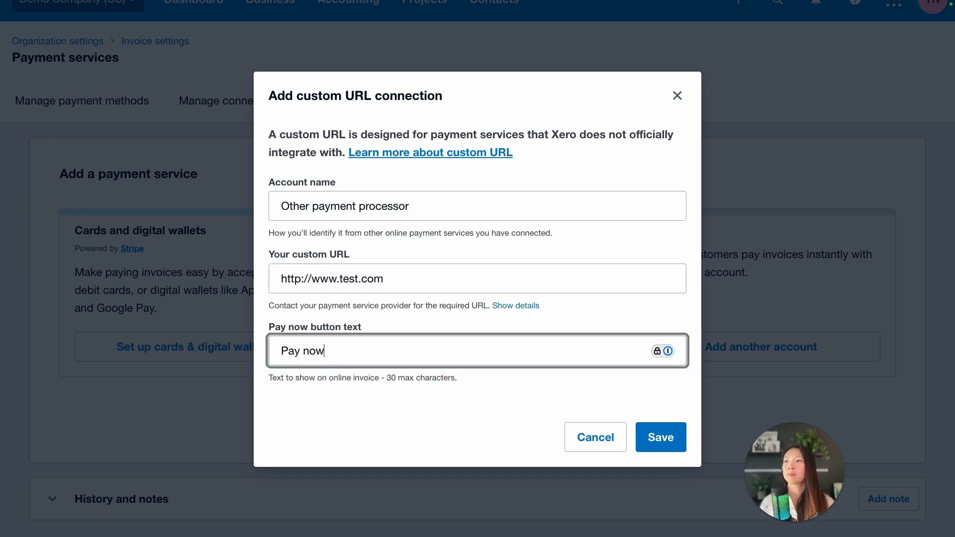
pyautogui.click(666, 435)
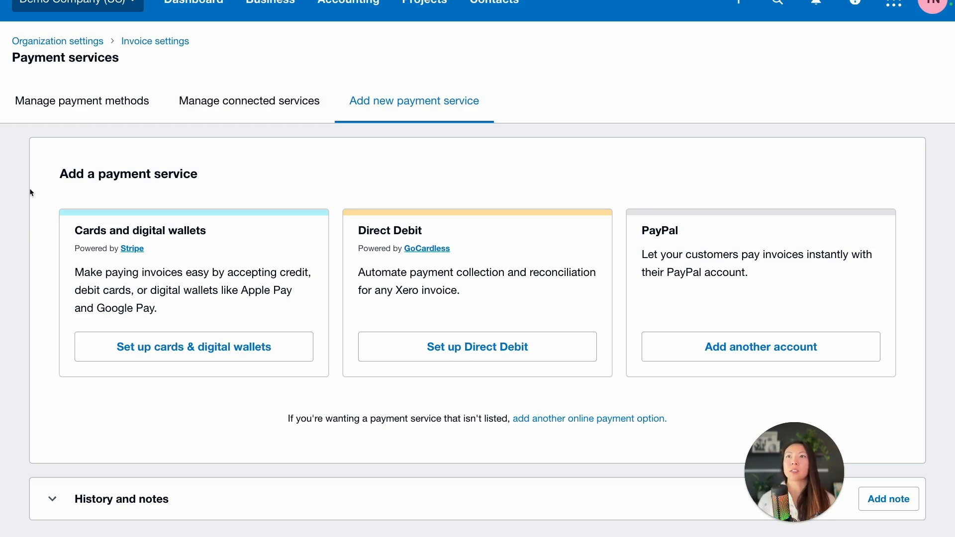
# - Check the payment methods and connected services for Other payment processor, including its edit options
pyautogui.click(106, 106)
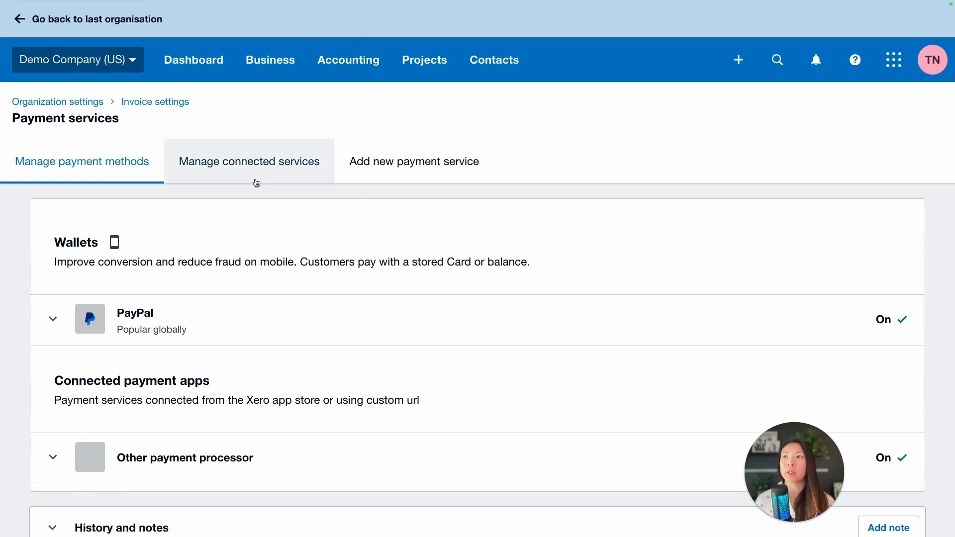
pyautogui.click(259, 174)
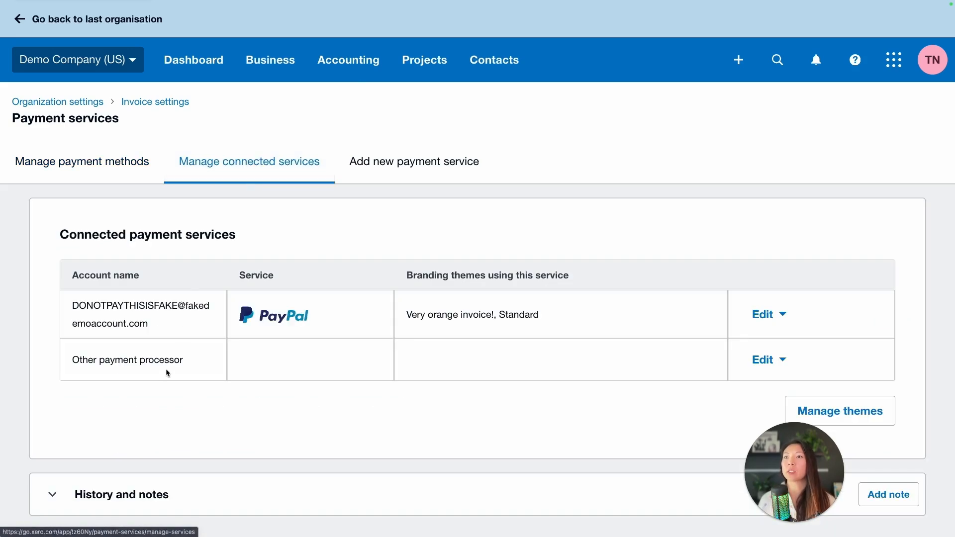
pyautogui.click(763, 359)
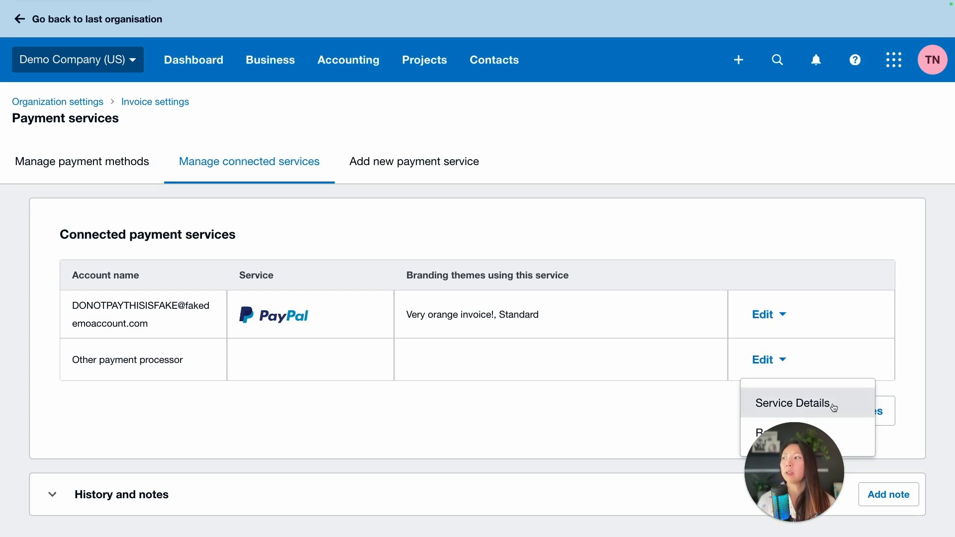
pyautogui.click(540, 405)
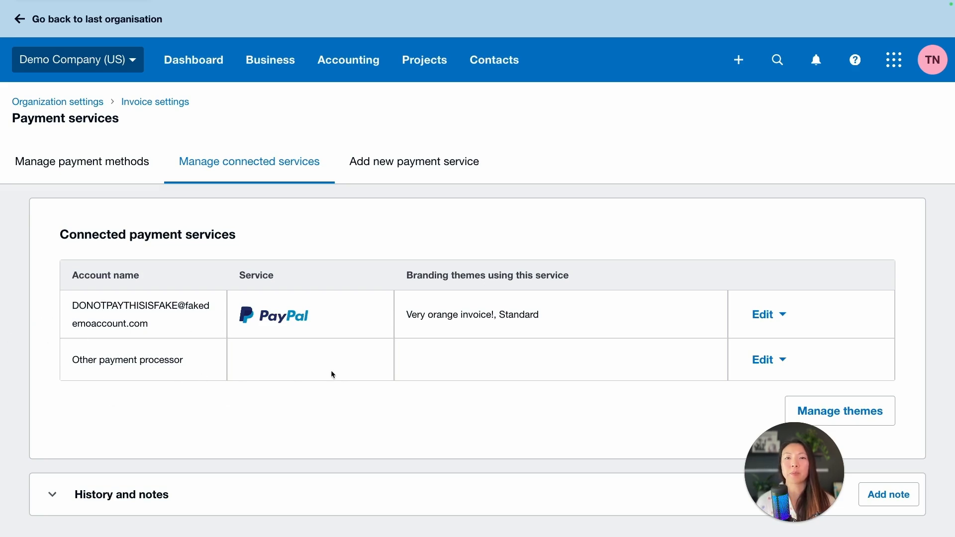
# - Assign Other payment processor as the credit card service for the Standard and Very orange invoice! branding themes and save
pyautogui.click(868, 410)
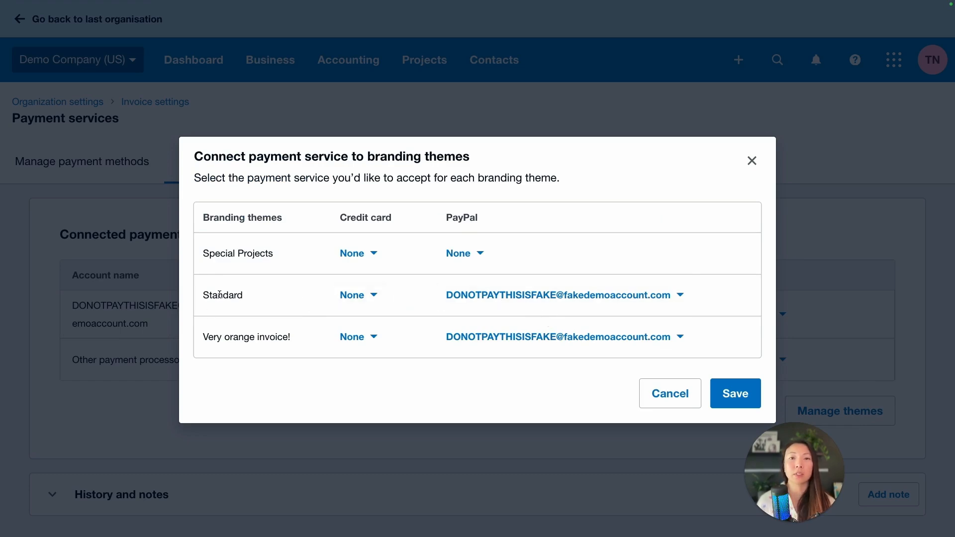
pyautogui.click(370, 297)
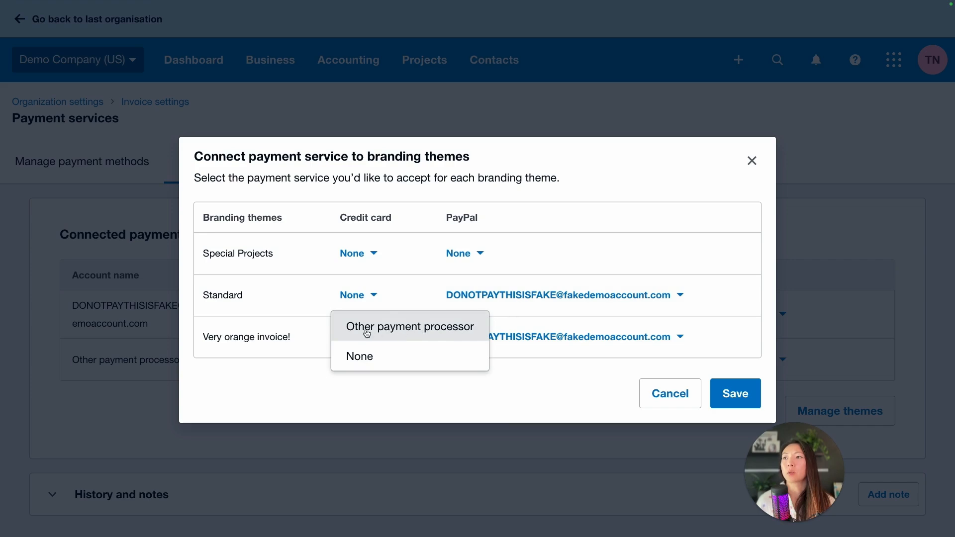
pyautogui.click(420, 331)
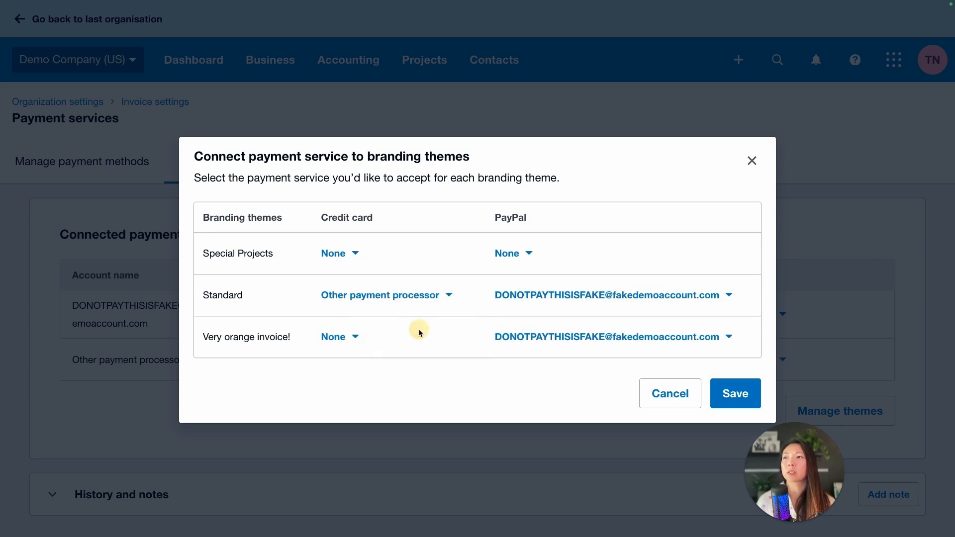
pyautogui.click(344, 339)
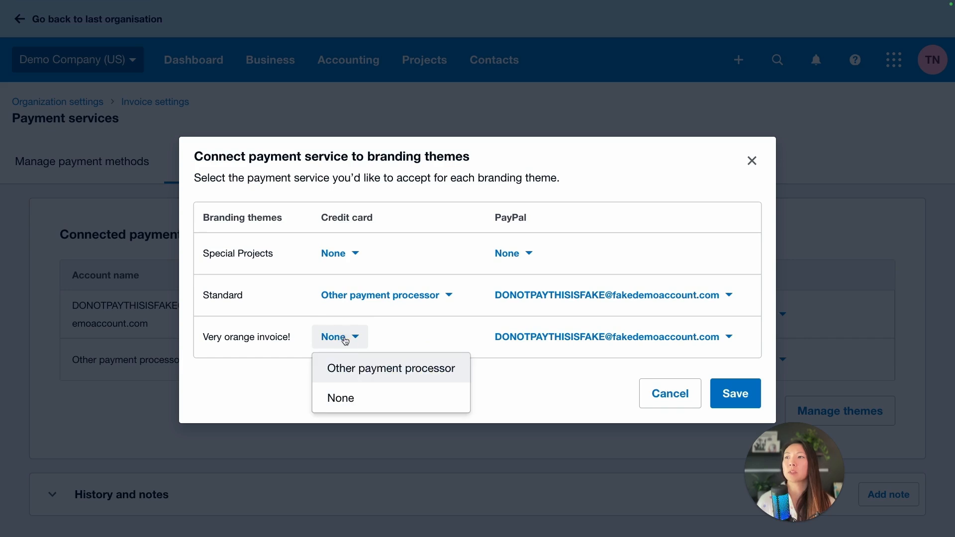
pyautogui.click(448, 368)
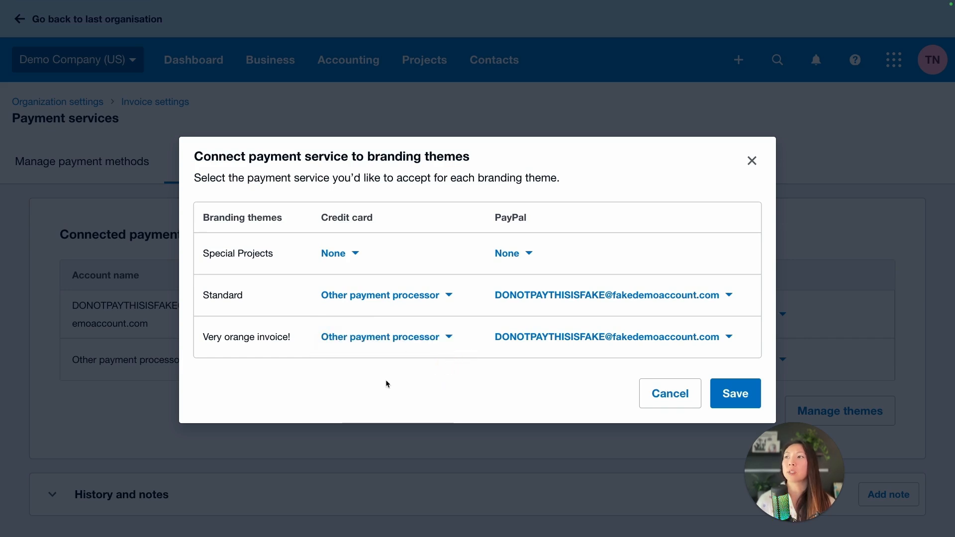
pyautogui.click(740, 396)
# - Open the 24 Locks invoice with reference JUNE SERVICES from the invoices awaiting payment
pyautogui.click(289, 54)
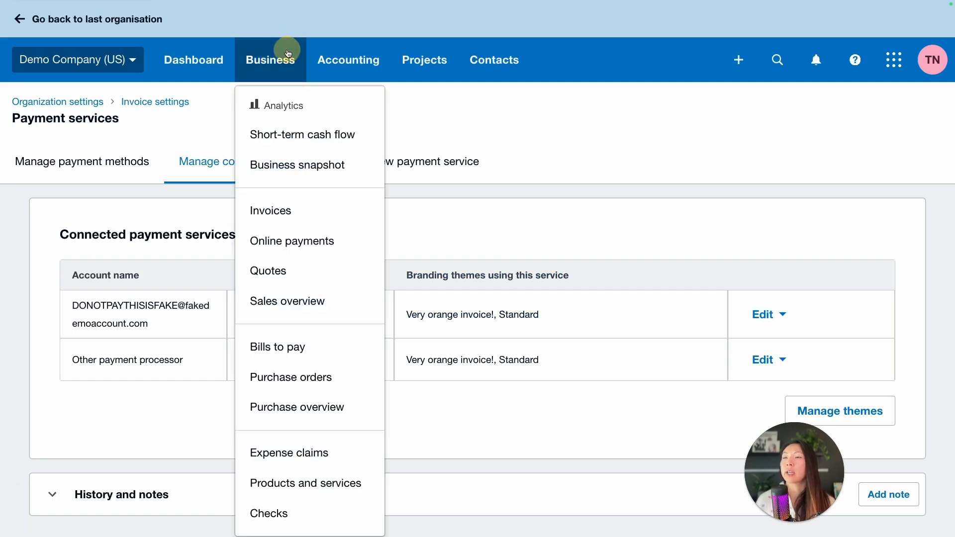
pyautogui.click(325, 207)
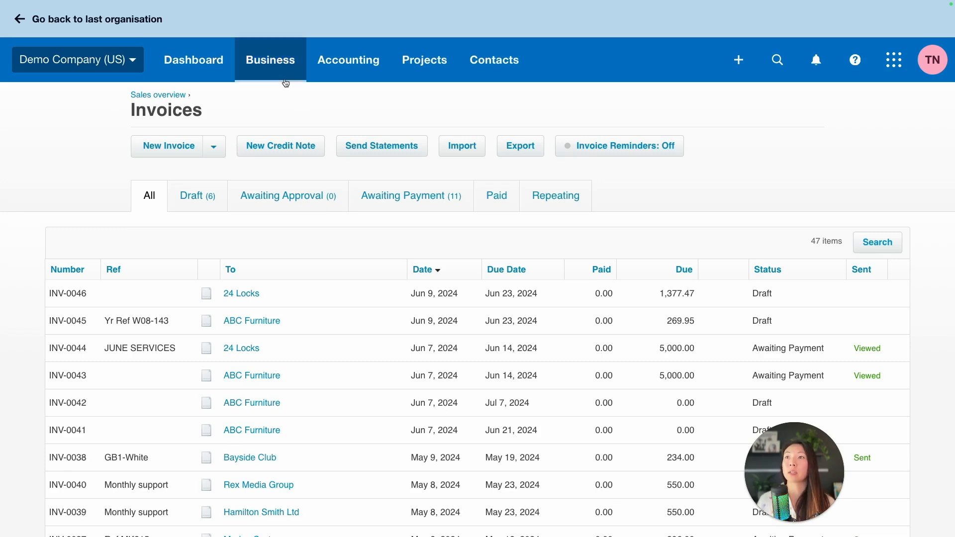
pyautogui.click(424, 206)
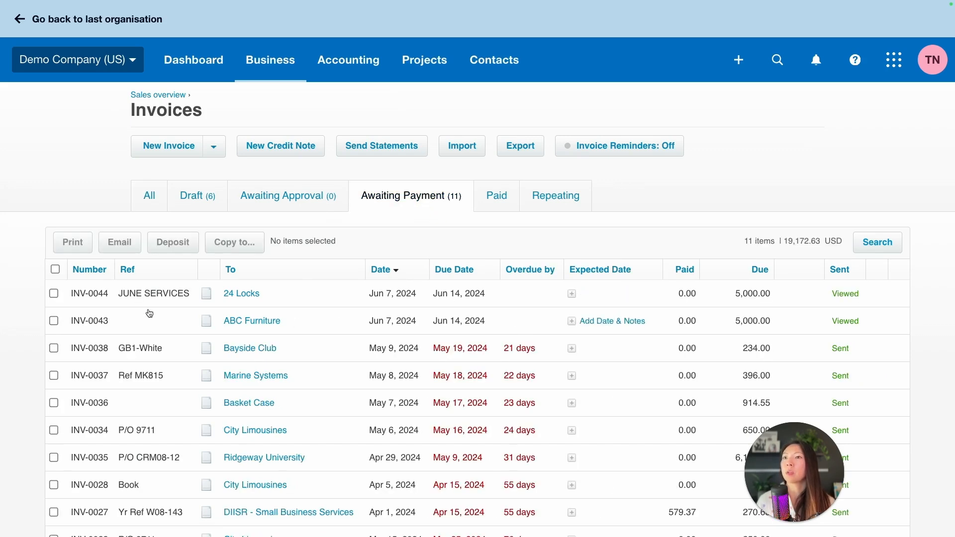
pyautogui.click(247, 298)
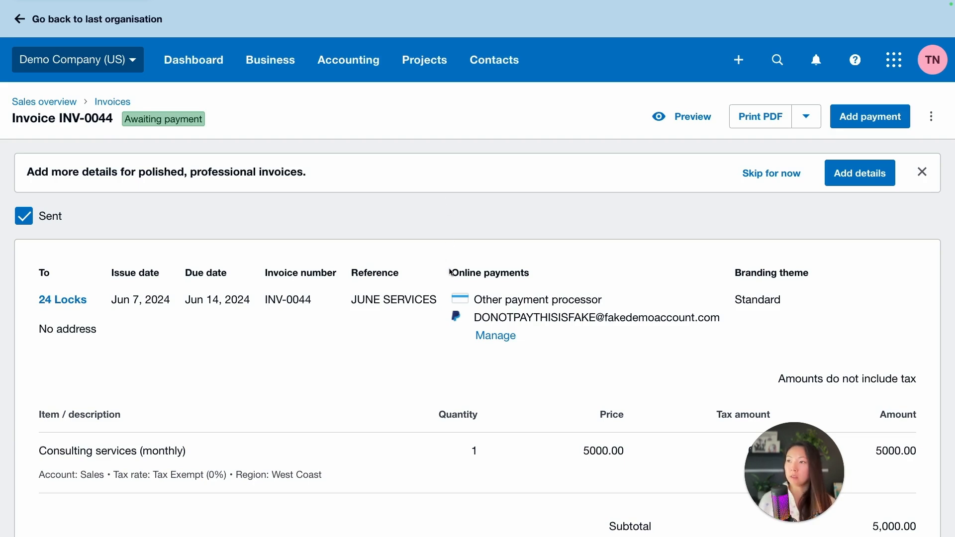
# - Check the invoice's online payment services, then preview the online invoice and examine its payment options and redirect note
pyautogui.moveTo(447, 249)
pyautogui.mouseDown()
pyautogui.moveTo(444, 258)
pyautogui.moveTo(584, 384)
pyautogui.moveTo(719, 324)
pyautogui.moveTo(457, 258)
pyautogui.mouseUp()
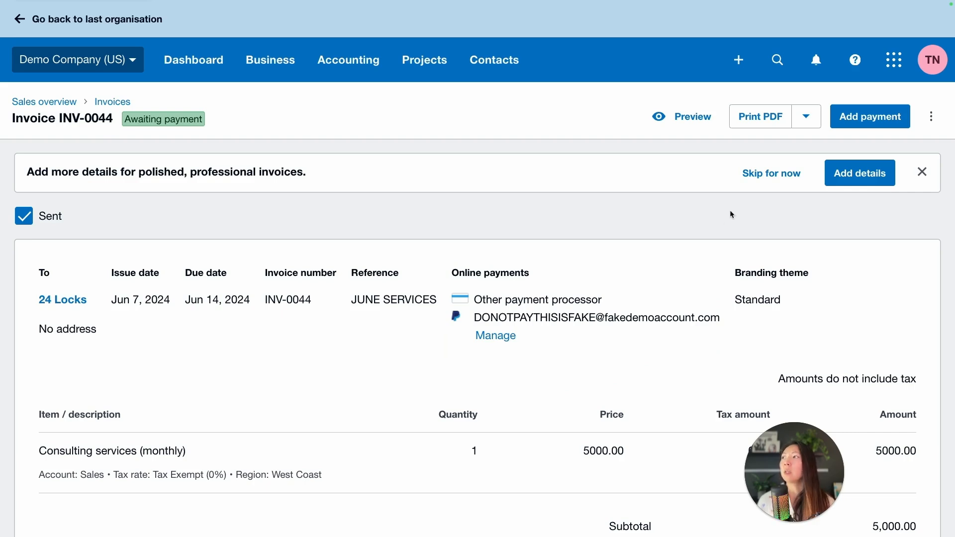
pyautogui.click(685, 118)
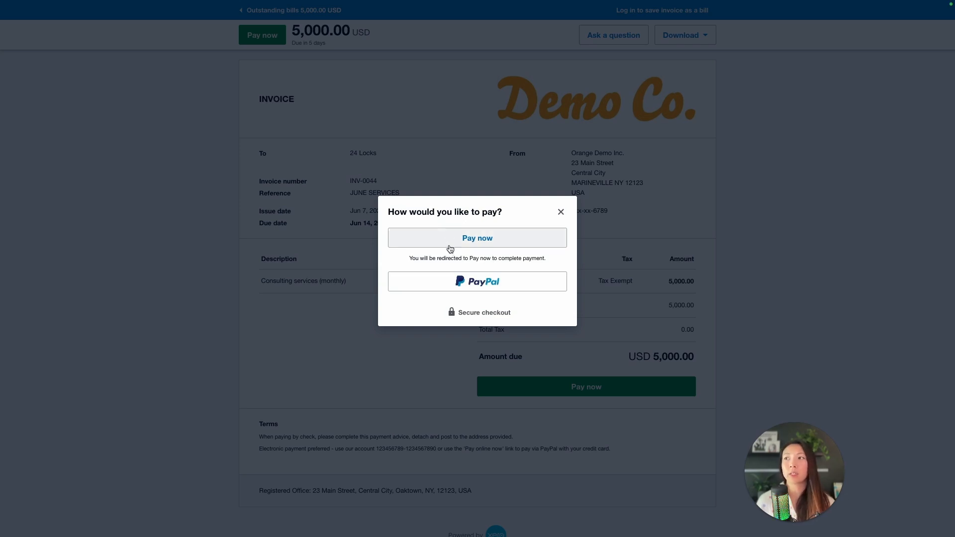
pyautogui.moveTo(409, 259); pyautogui.dragTo(547, 262)
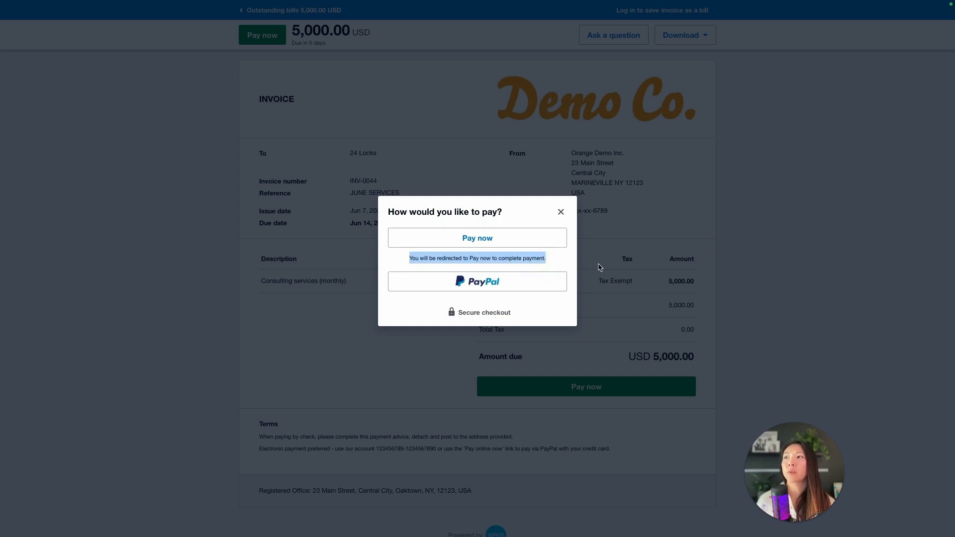